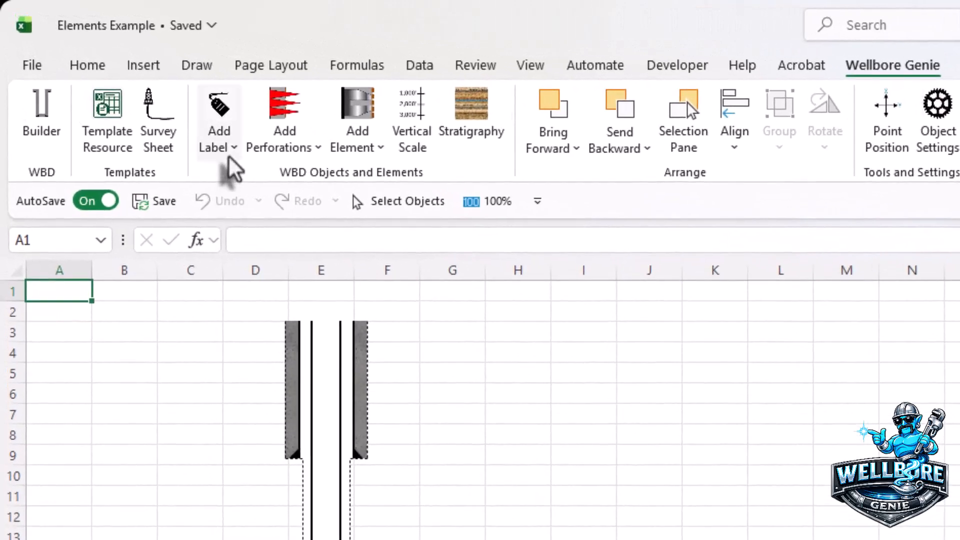
Step: Set the label font size to 12 and label fill color to Cream as the file defaults
click(202, 129)
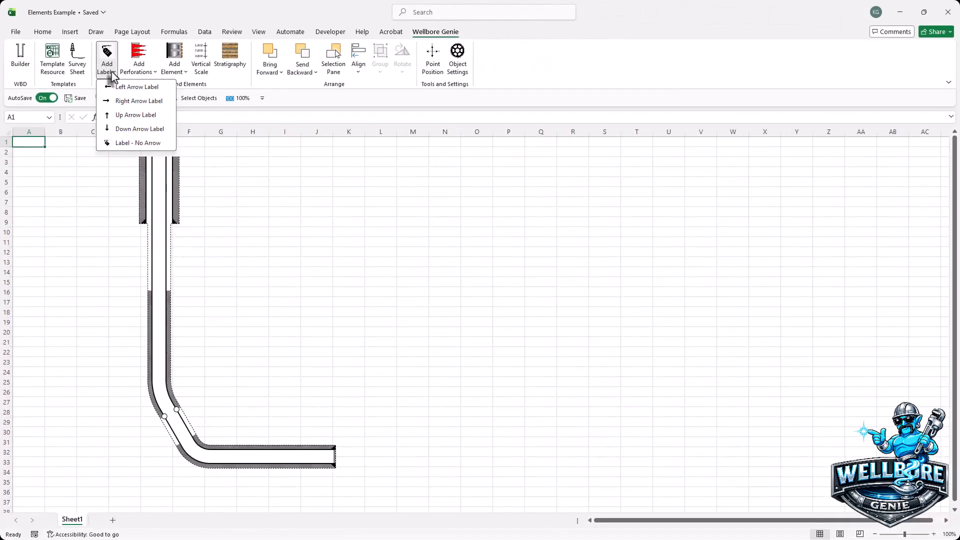
click(458, 58)
drag(352, 60, 560, 84)
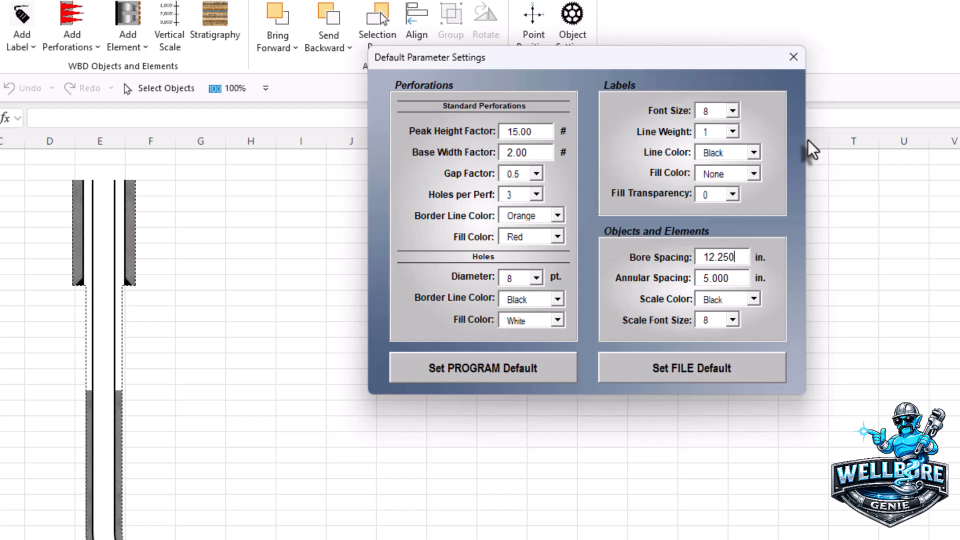
click(731, 111)
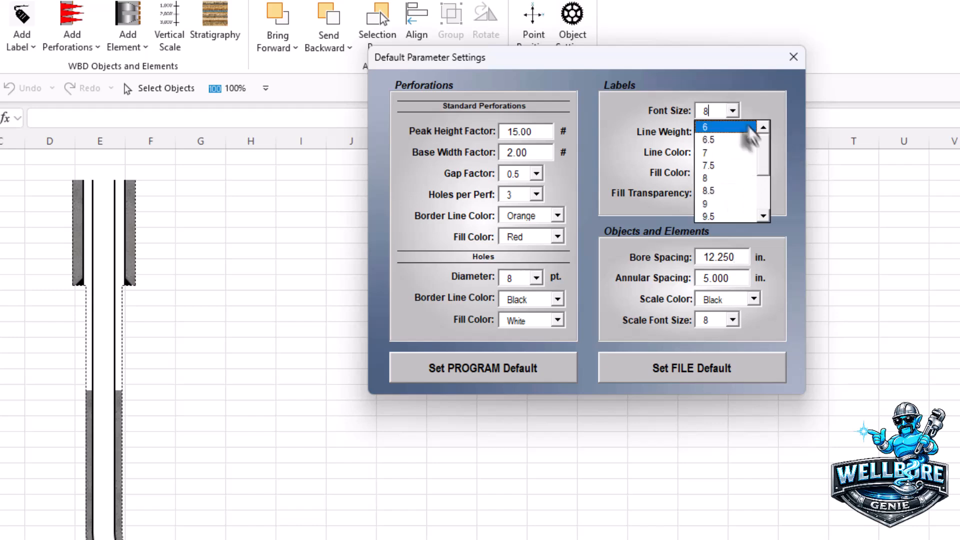
drag(764, 154, 765, 193)
click(715, 179)
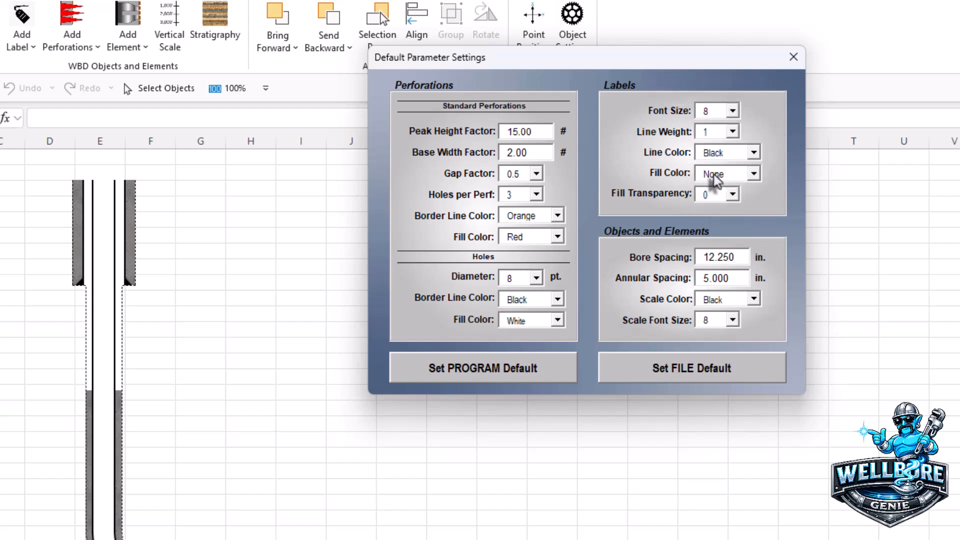
click(753, 175)
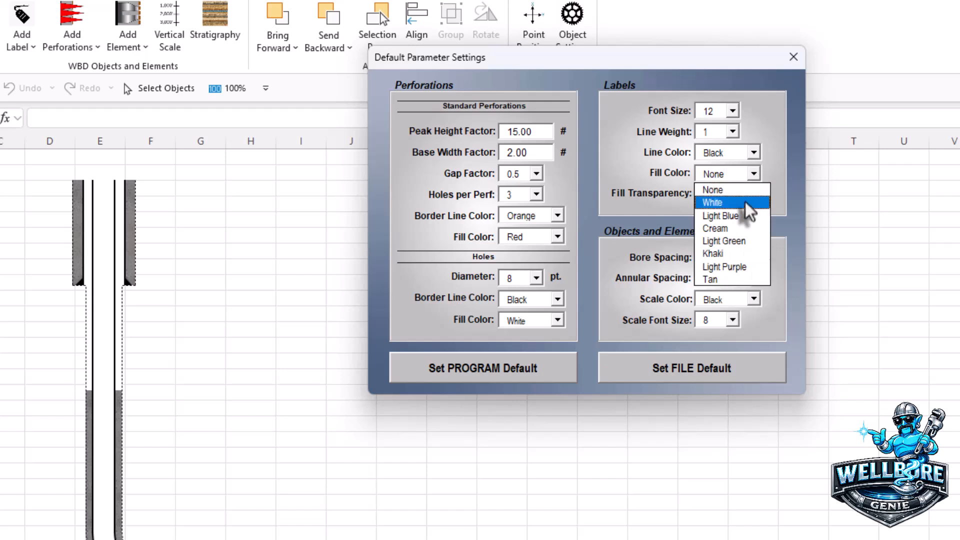
click(727, 228)
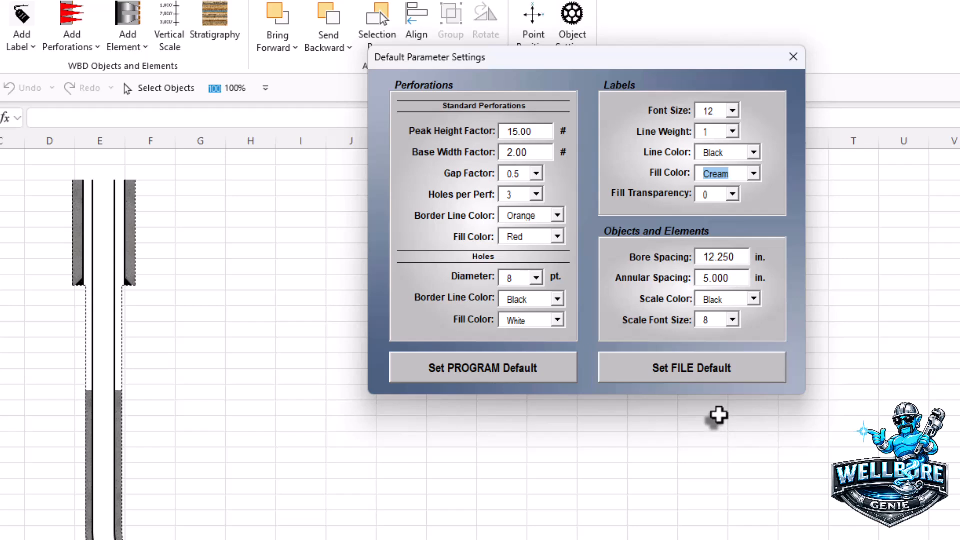
click(694, 373)
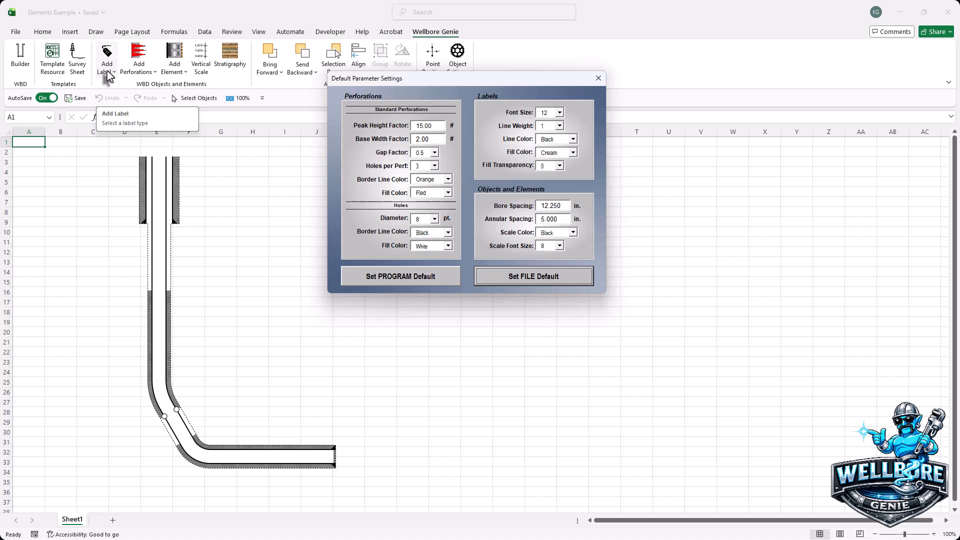
Step: Add a left-arrow label and reposition its text box and arrow tip beside the wellbore
click(107, 65)
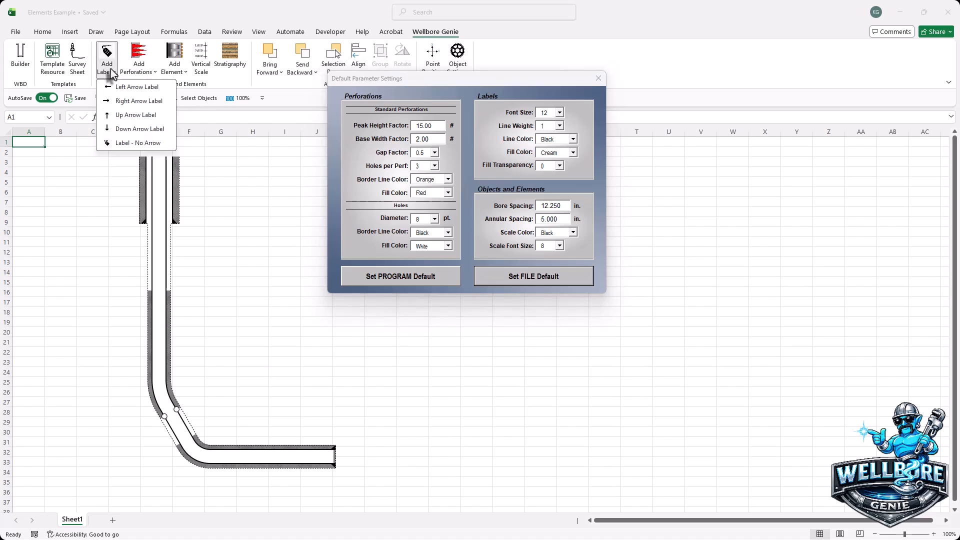
click(129, 88)
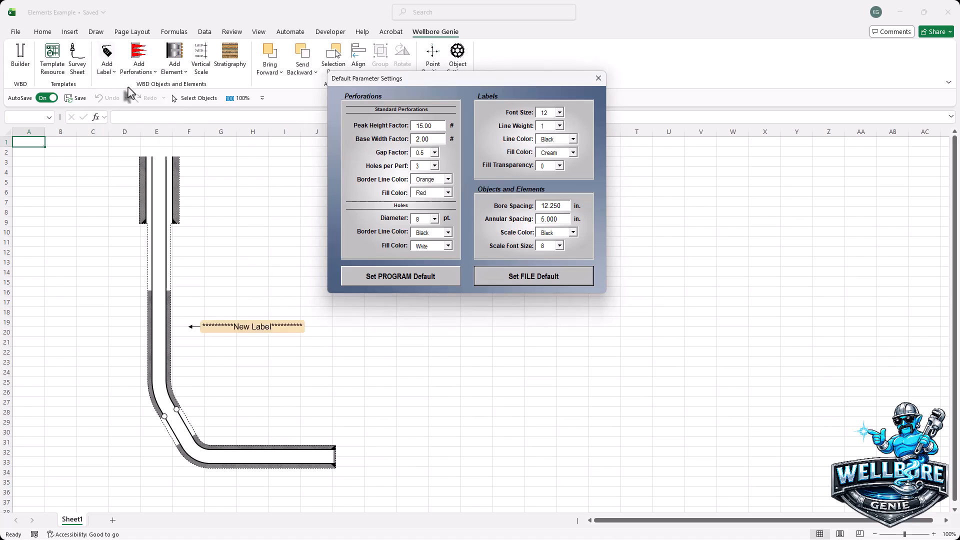
click(261, 330)
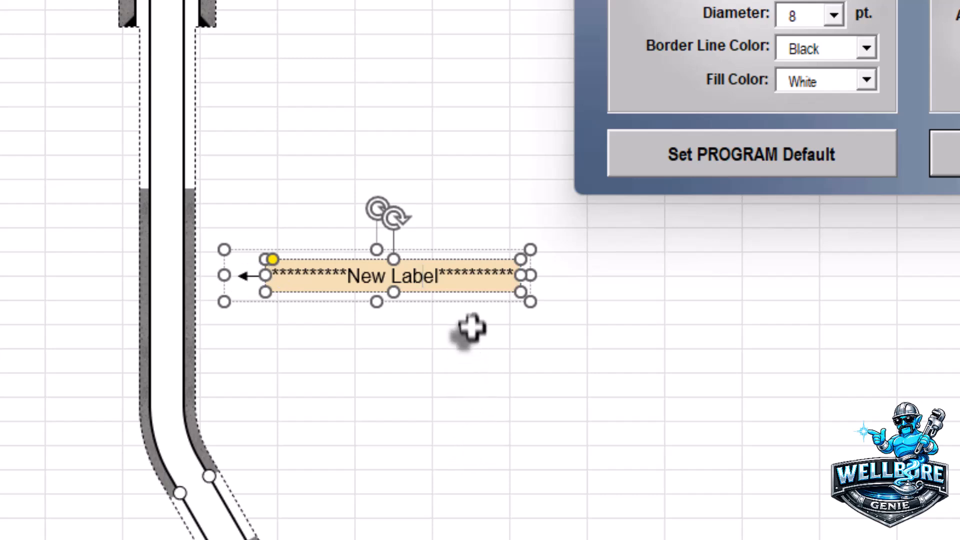
drag(465, 290, 549, 378)
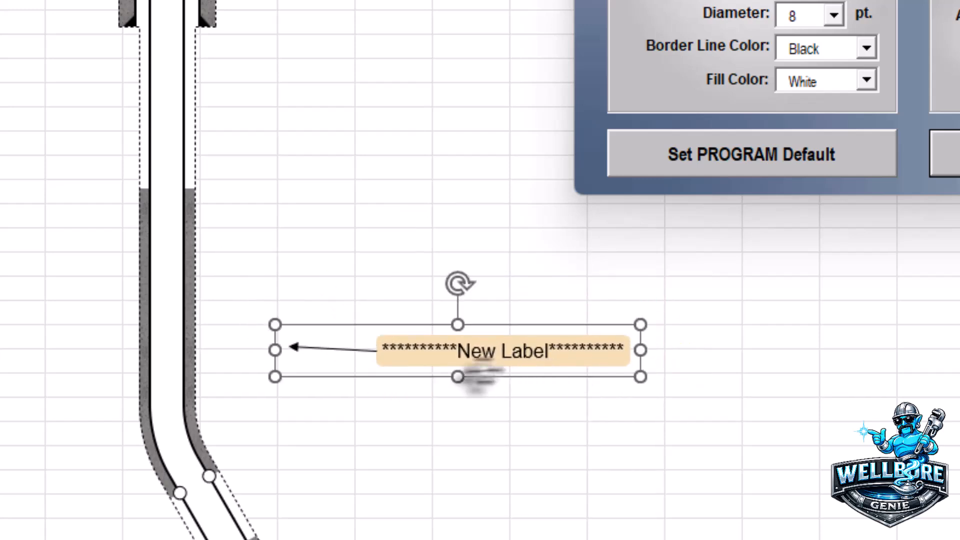
click(300, 349)
drag(287, 347, 293, 379)
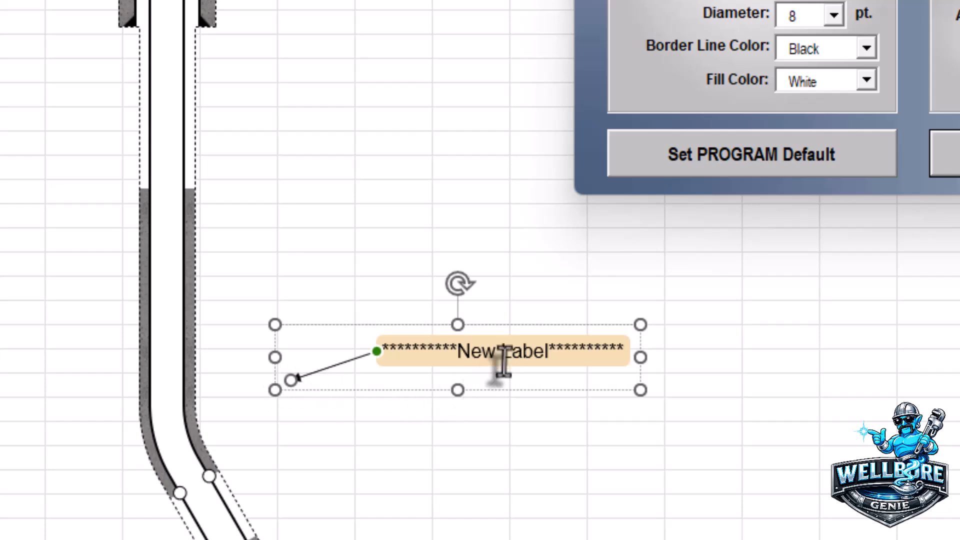
click(529, 368)
mouse_move(529, 371)
mouse_down()
mouse_move(537, 352)
mouse_move(533, 374)
mouse_up()
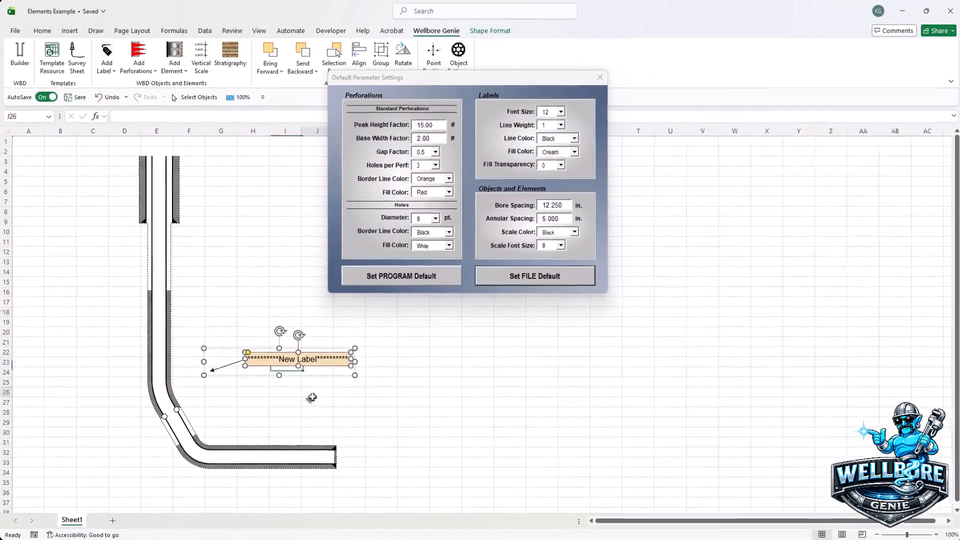
Step: Delete the left-arrow label beside the wellbore
click(538, 443)
click(535, 365)
click(311, 373)
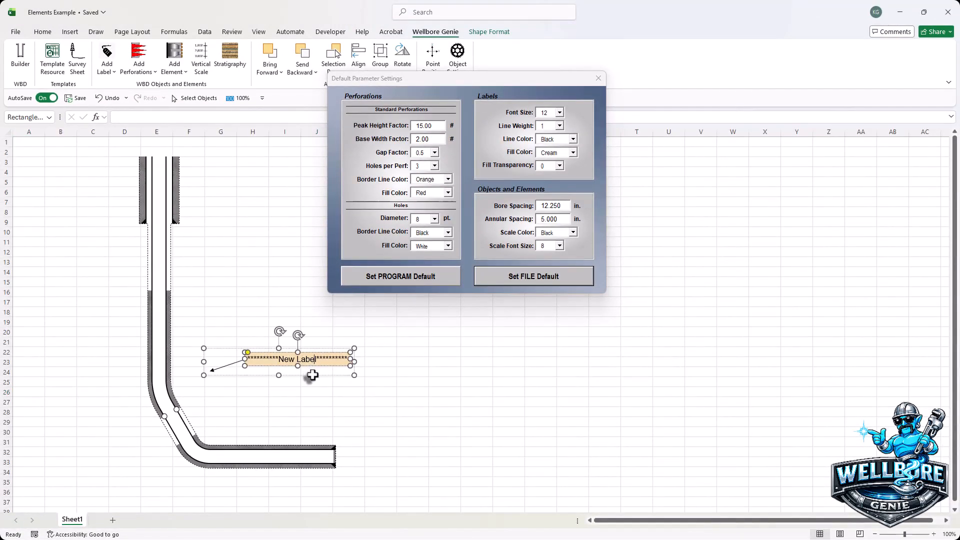
key(Delete)
Step: Add a left-arrow label pointing at the upper casing's shoe and shift its text box away to lengthen the arrow
click(114, 73)
click(124, 96)
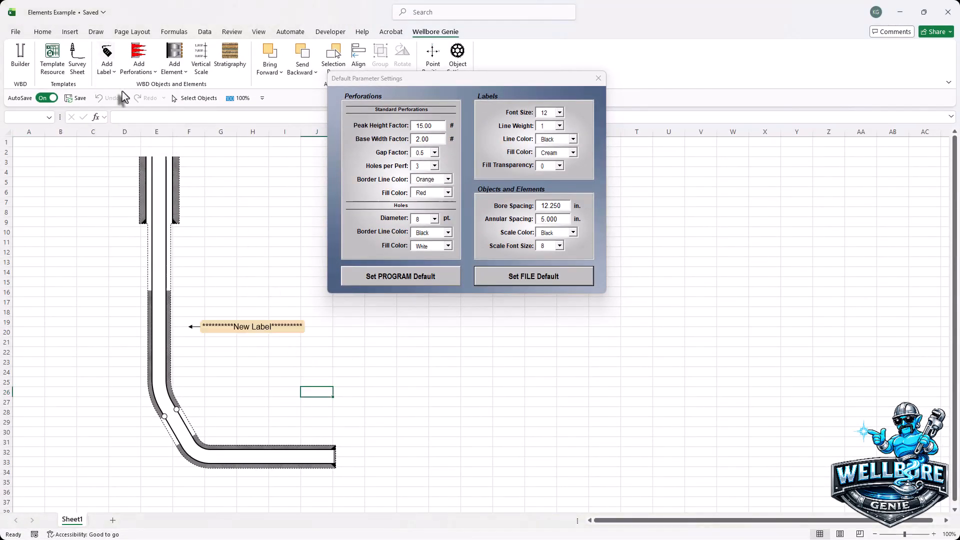
click(277, 328)
click(281, 338)
drag(281, 337, 272, 233)
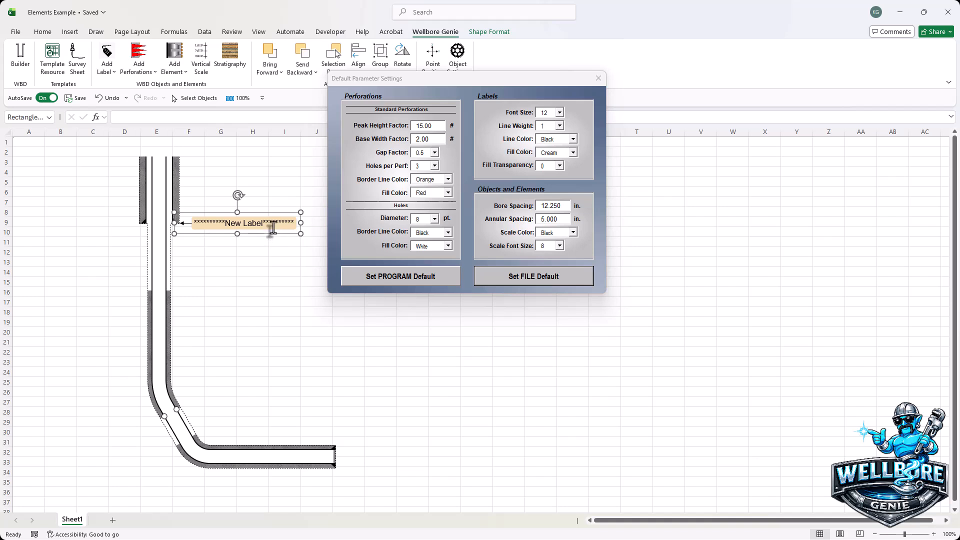
click(273, 228)
drag(266, 230, 285, 231)
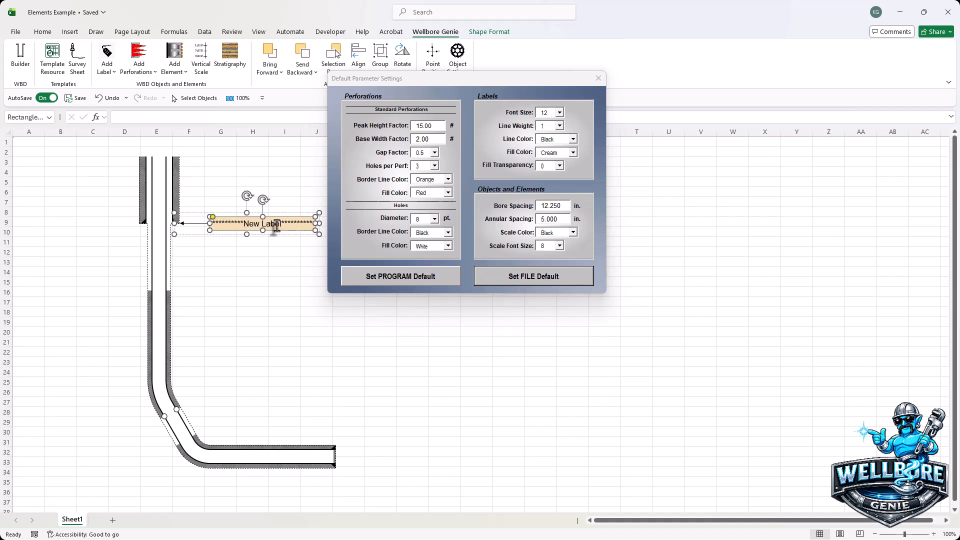
Step: Replace the casing shoe label's text with 10-3/4" 45# J-55 BTC
click(276, 226)
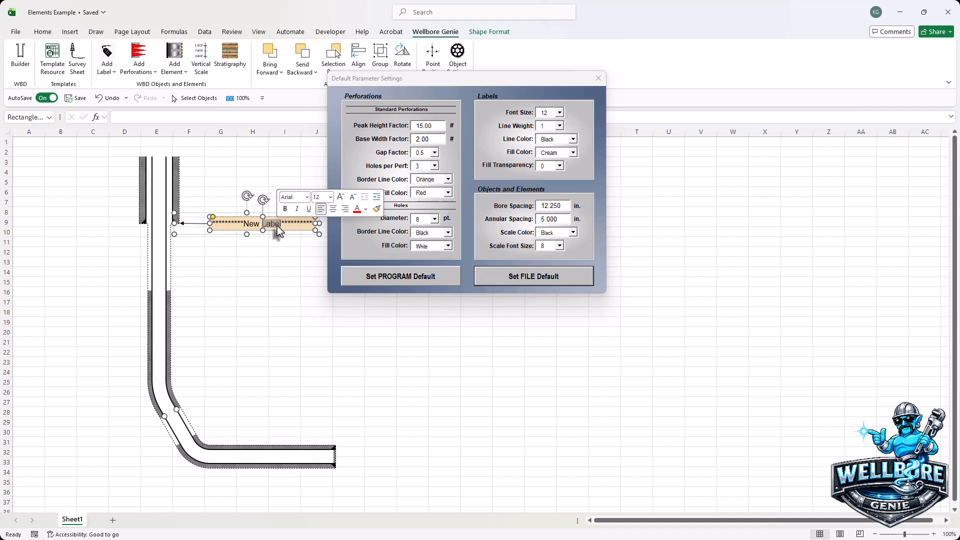
triple_click(277, 226)
text(10-3/4)
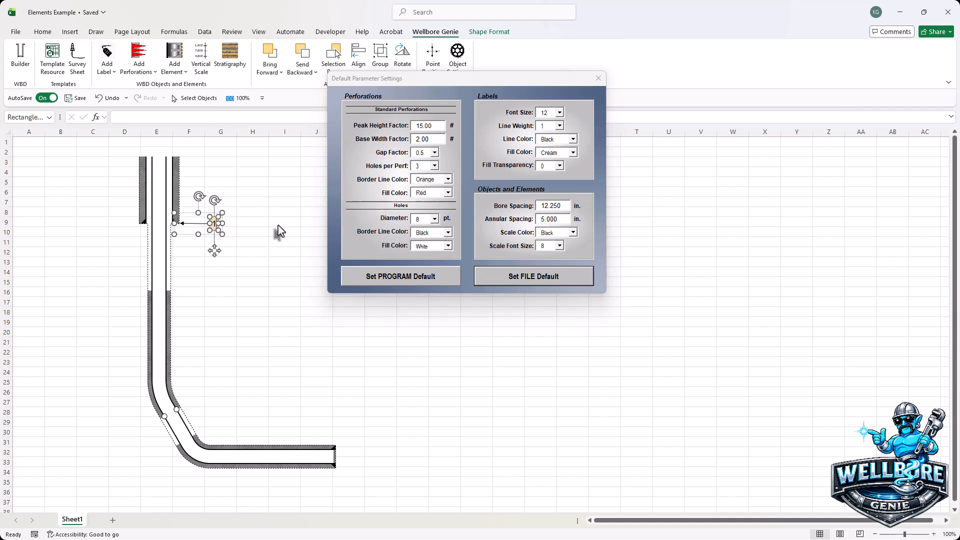
text(" 45)
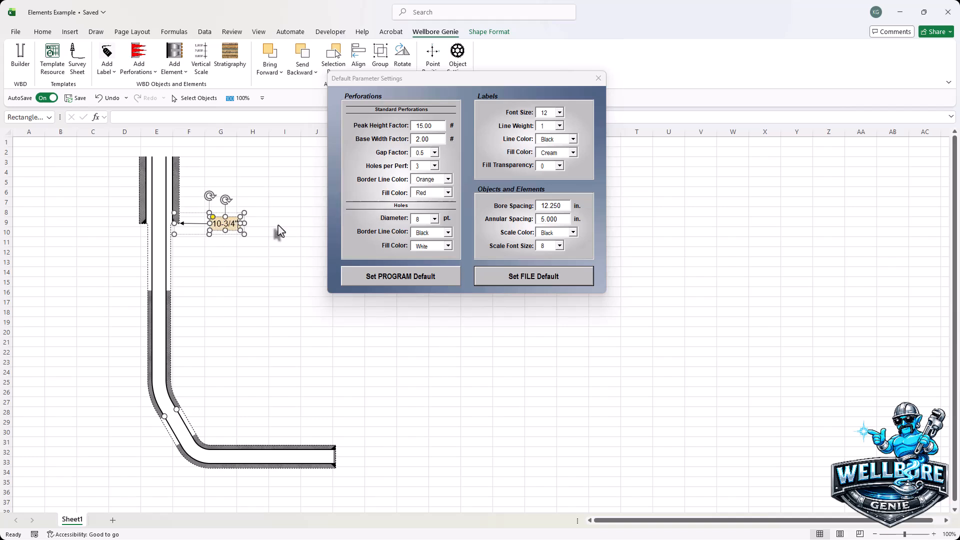
text(# J-)
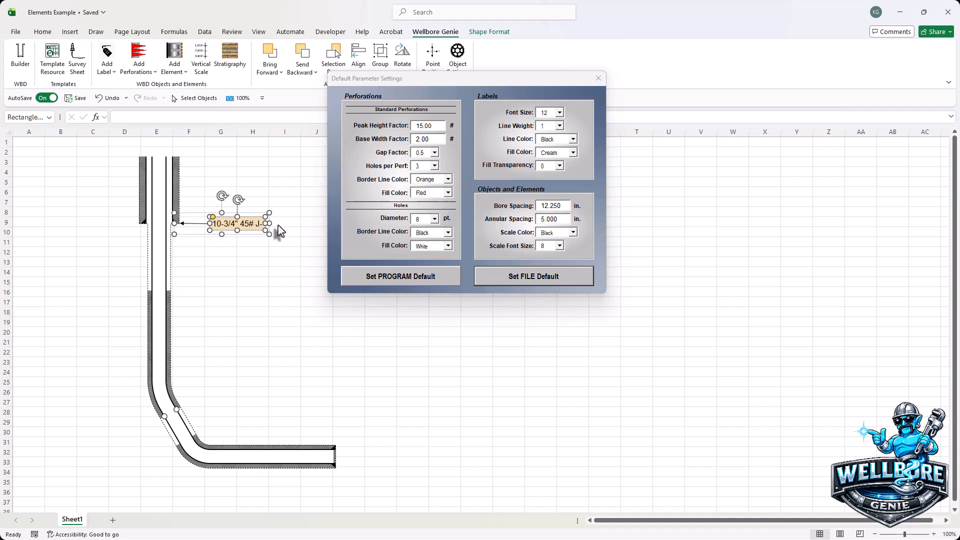
text(55 BTC)
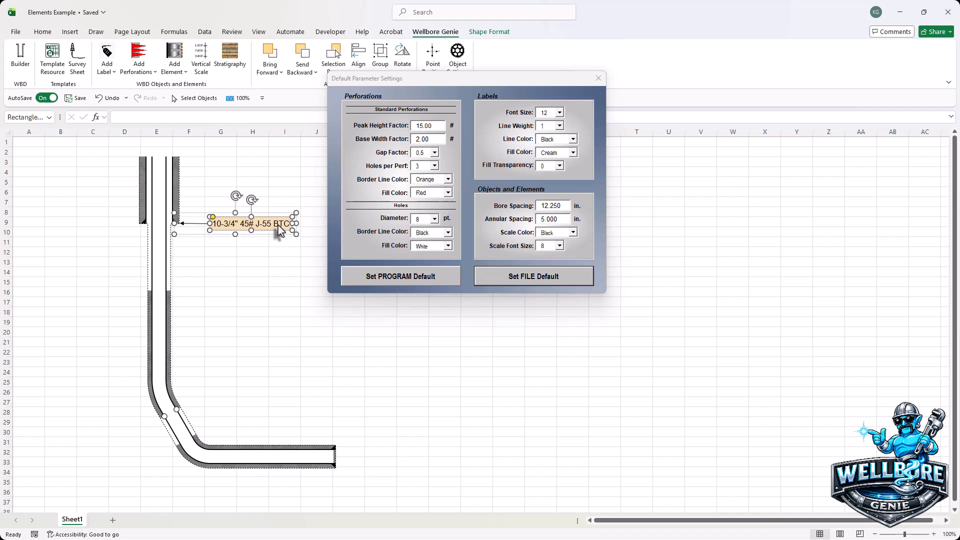
click(316, 342)
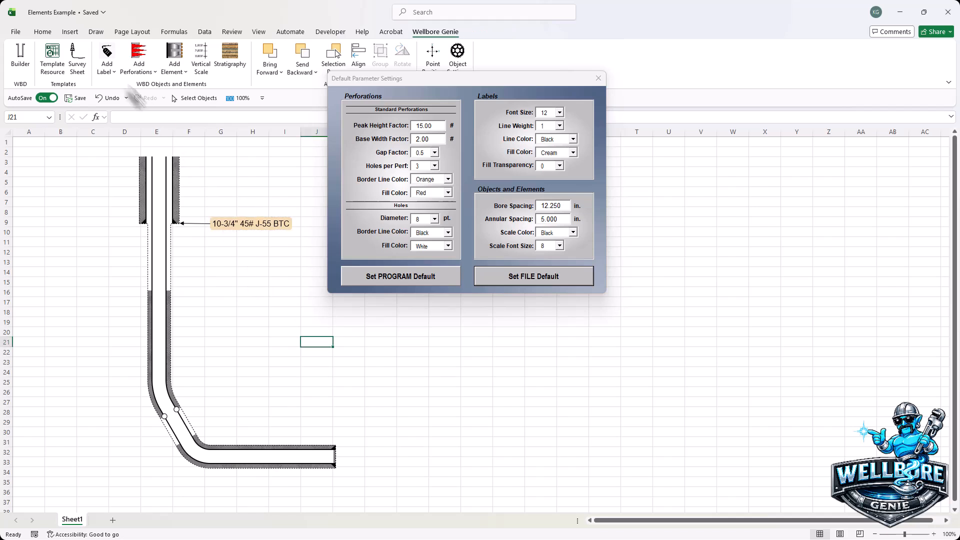
Step: Add a right-arrow label reading Stage Tool that points at the white circle on the wellbore's bend
click(108, 72)
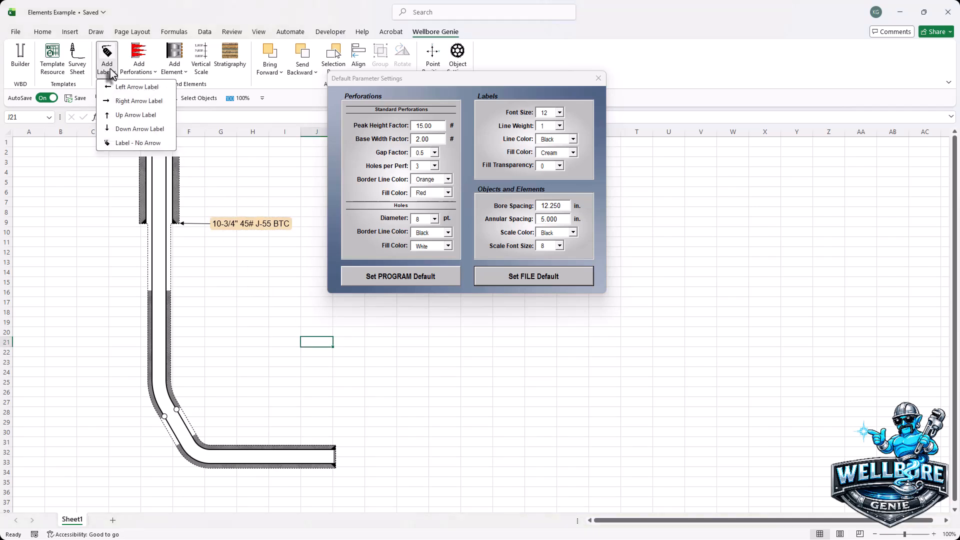
click(120, 101)
click(276, 337)
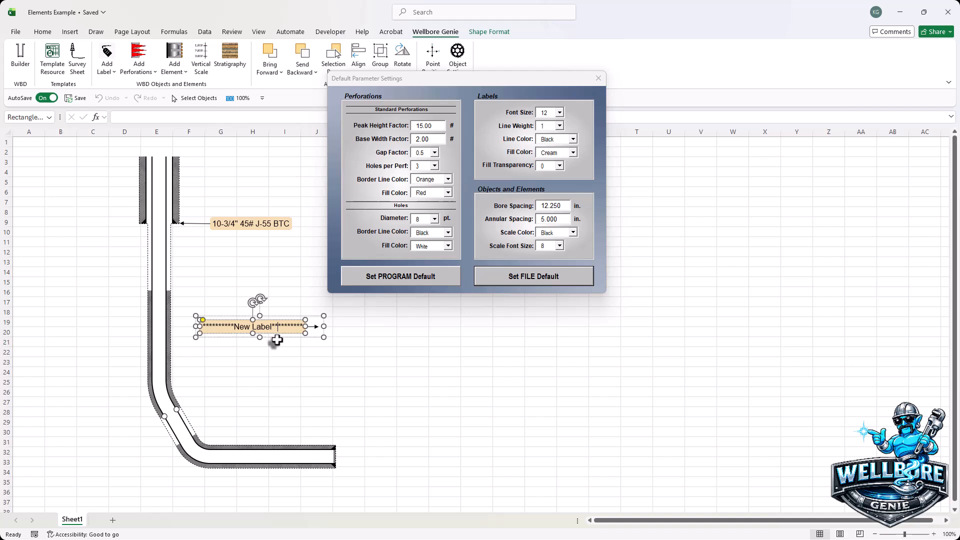
drag(277, 338, 114, 431)
click(112, 423)
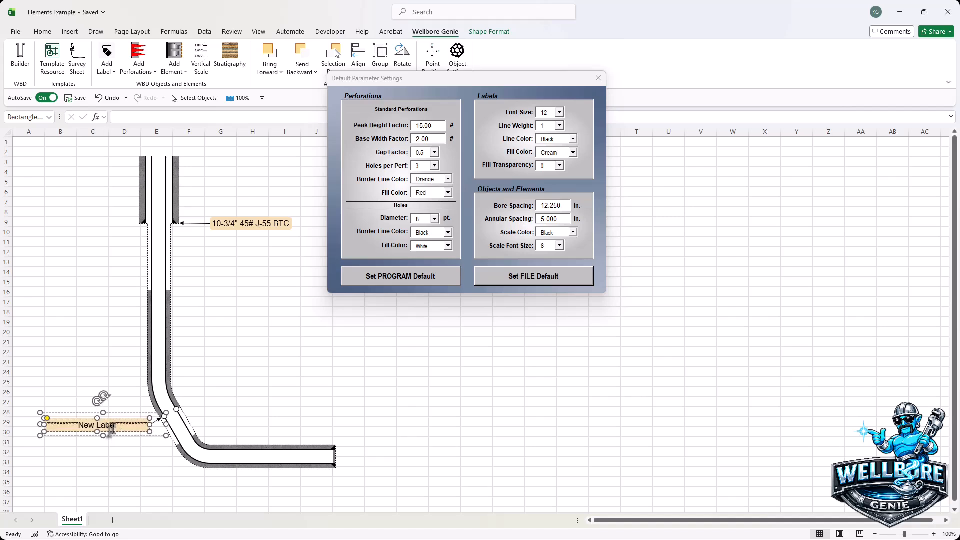
text(Stage Tool)
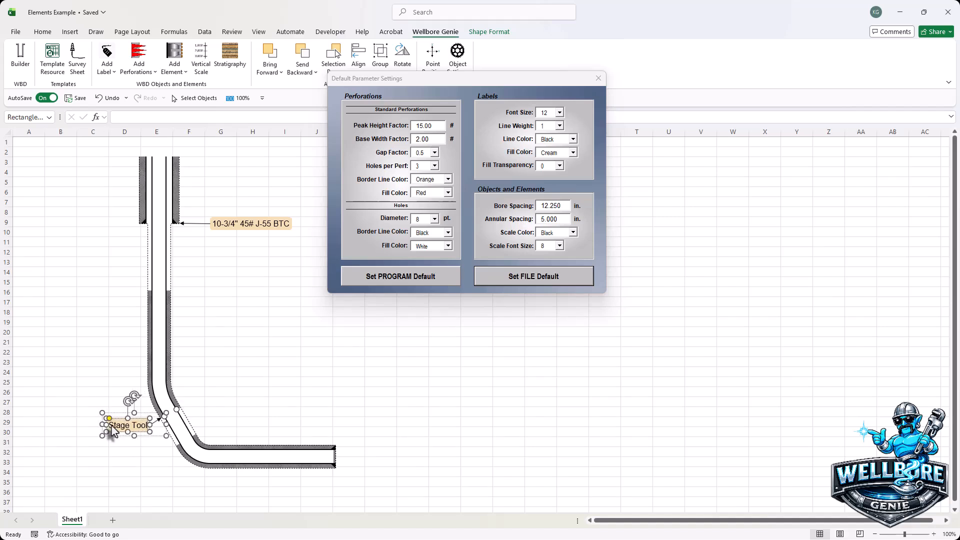
click(317, 401)
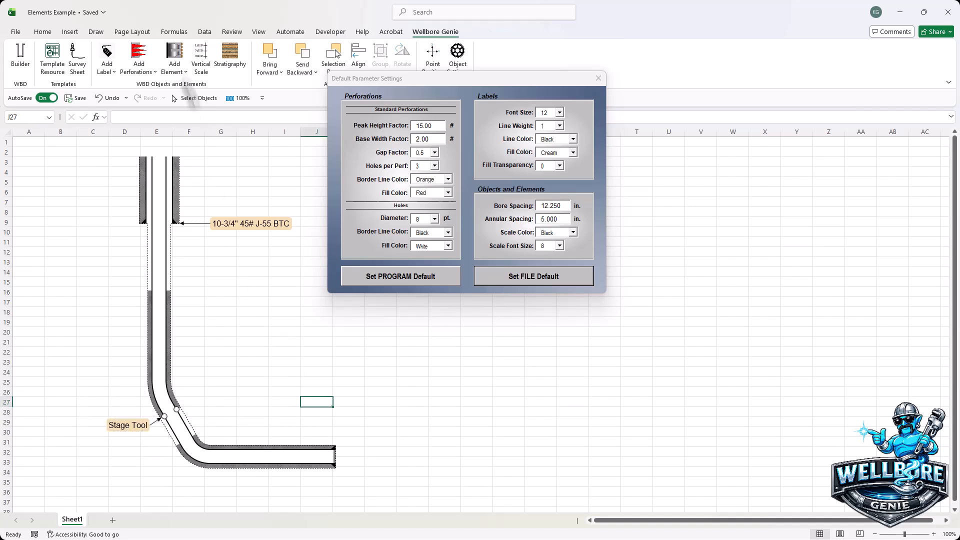
Step: Add a down-arrow label and place it with its arrow on the end of the horizontal casing
click(175, 74)
click(108, 70)
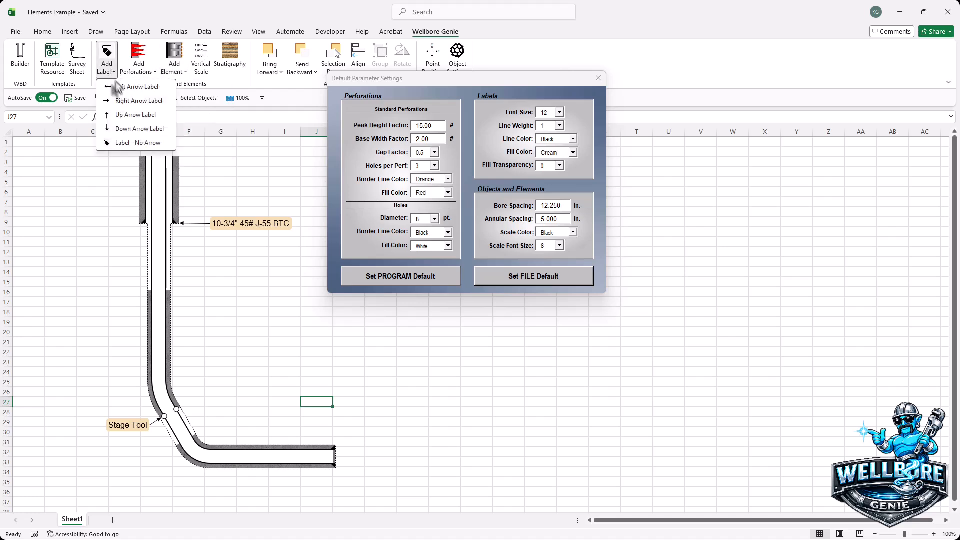
click(127, 128)
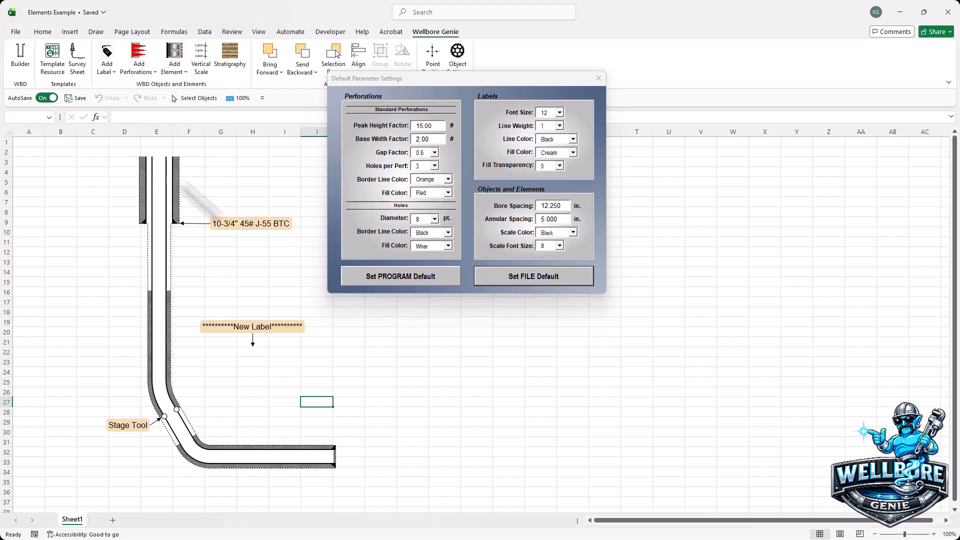
click(288, 328)
drag(291, 353, 362, 445)
Step: Replace the down-arrow label's text with 7" 23# J-55 BTC @ 10,000'
triple_click(338, 424)
text(7" 23)
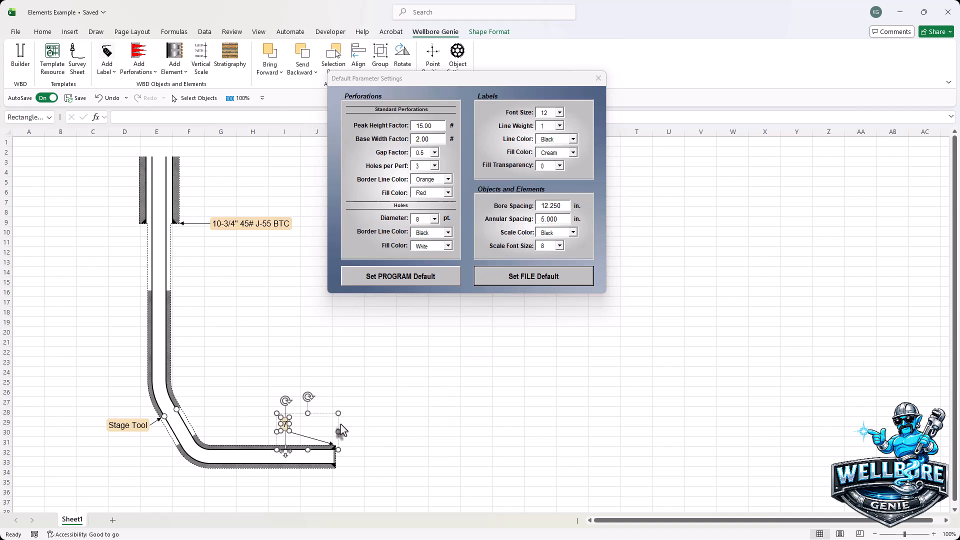
text(#)
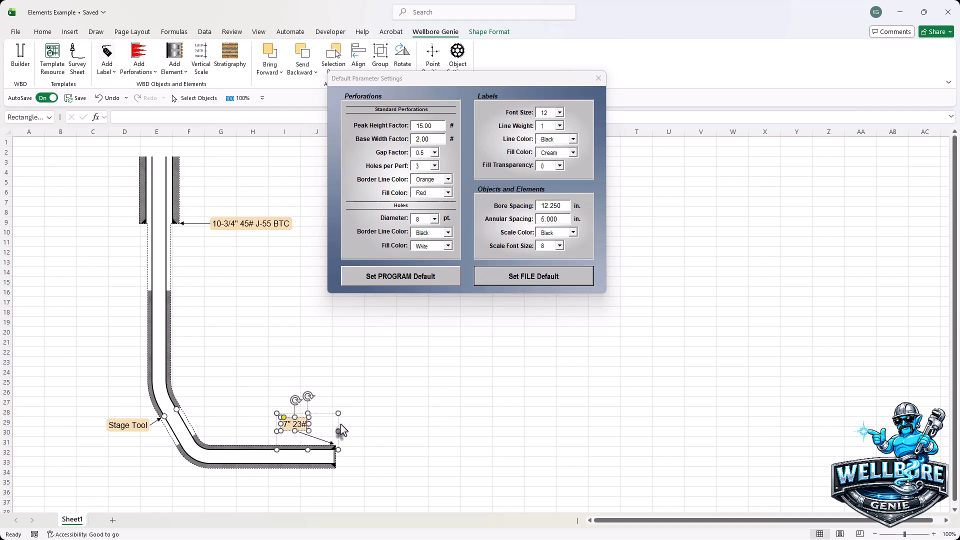
text( J-55)
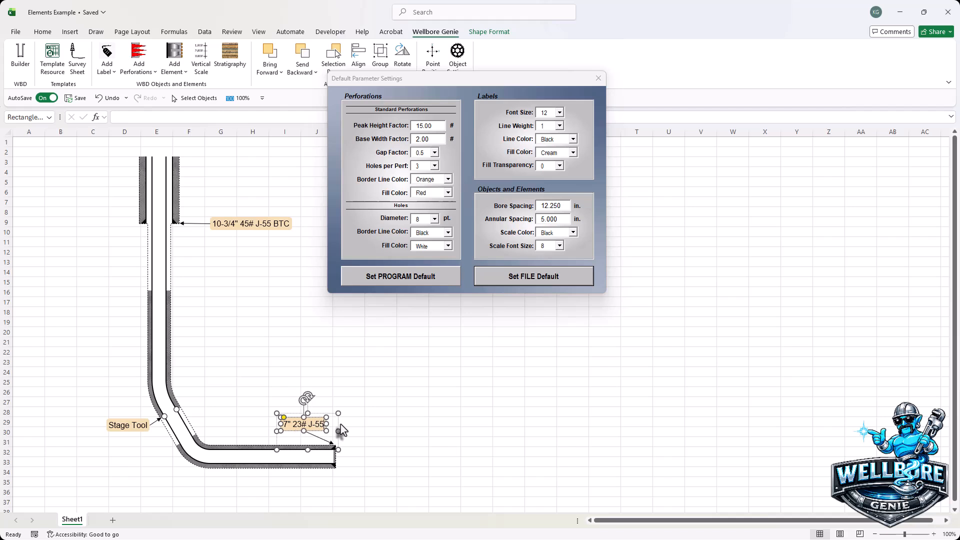
text( BTC @ 10,000)
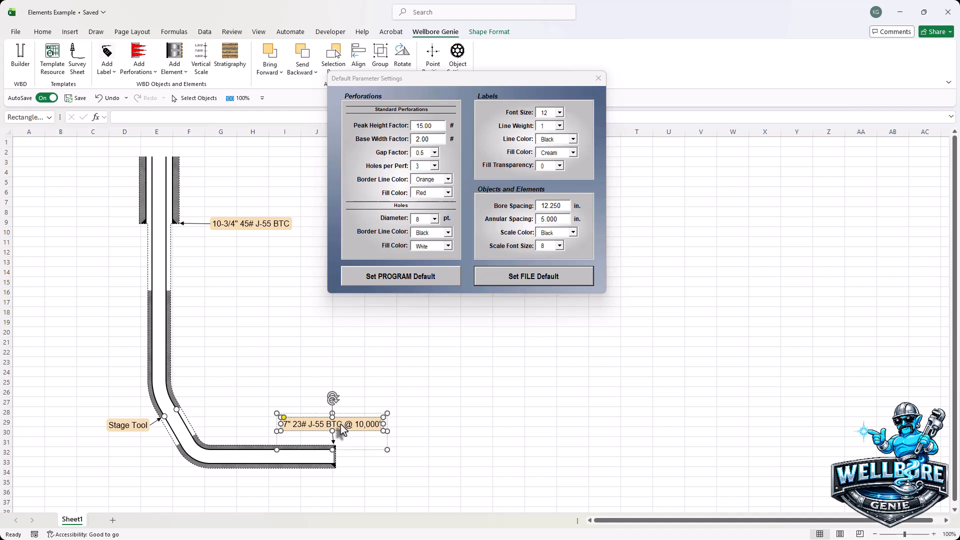
click(379, 371)
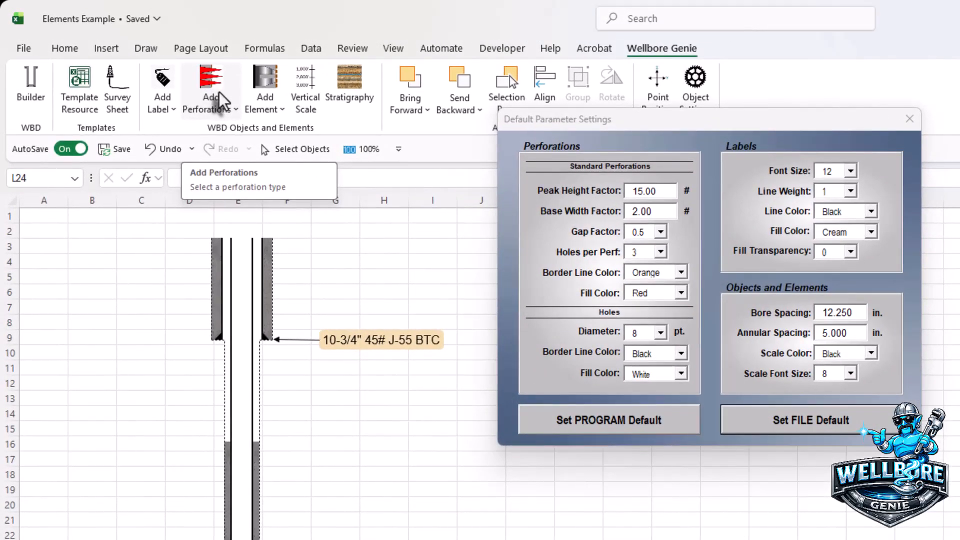
Step: Add a vertical perforation and place it across the wellbore, between the 10-3/4" casing shoe and the top of the cement
click(221, 100)
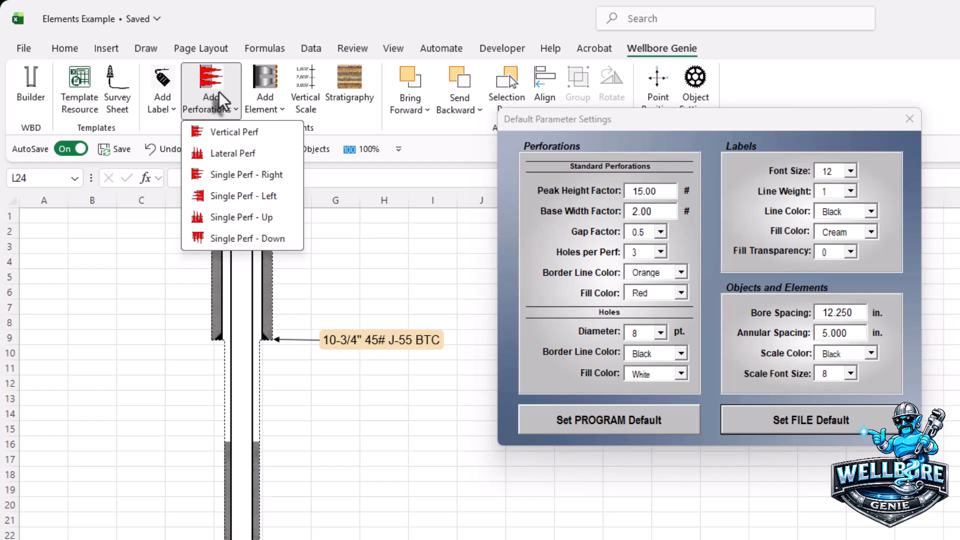
click(221, 134)
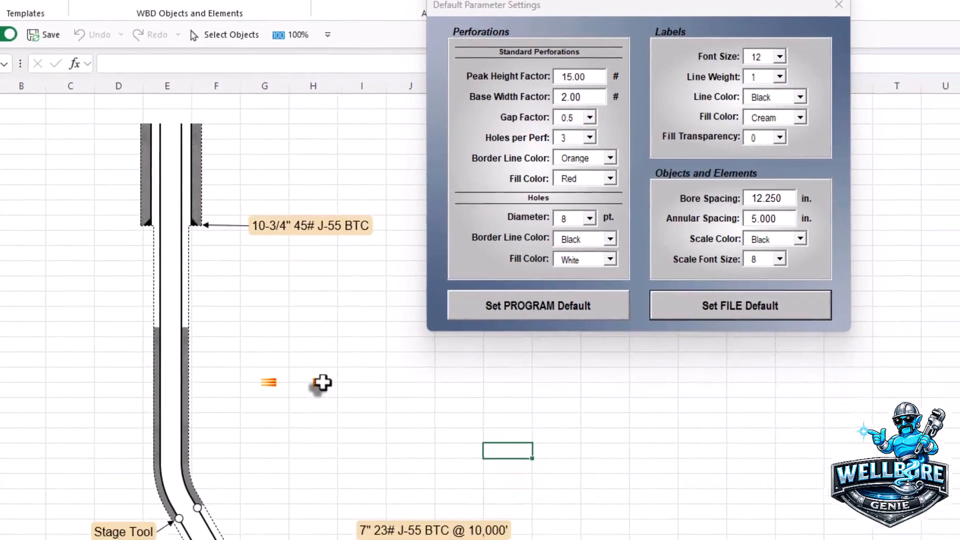
click(392, 496)
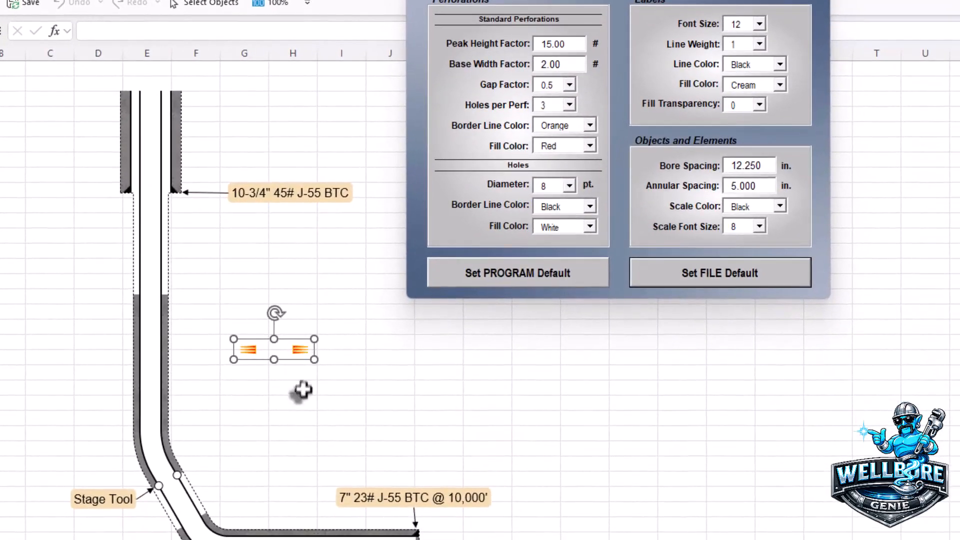
drag(293, 359, 172, 280)
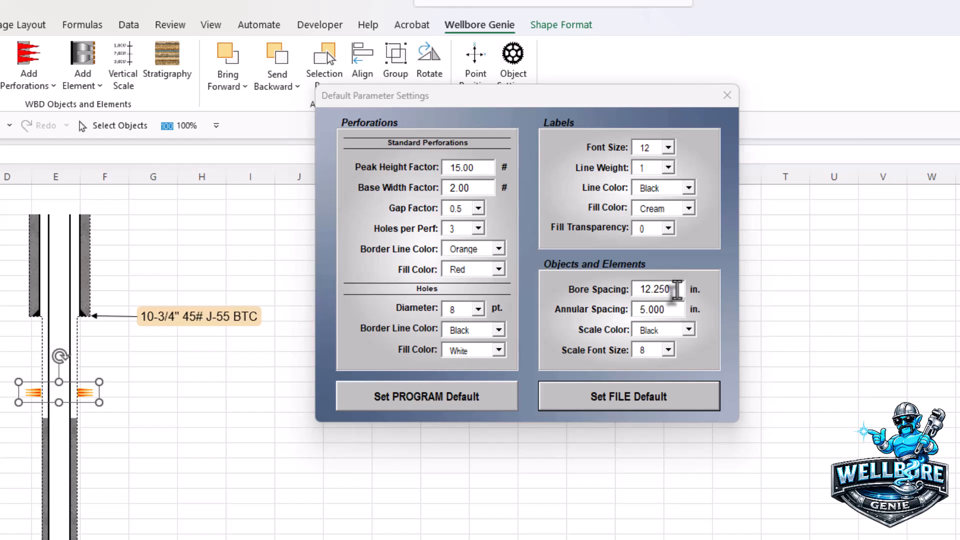
Step: Set the bore spacing to 7 in. and save it as the file default
click(676, 289)
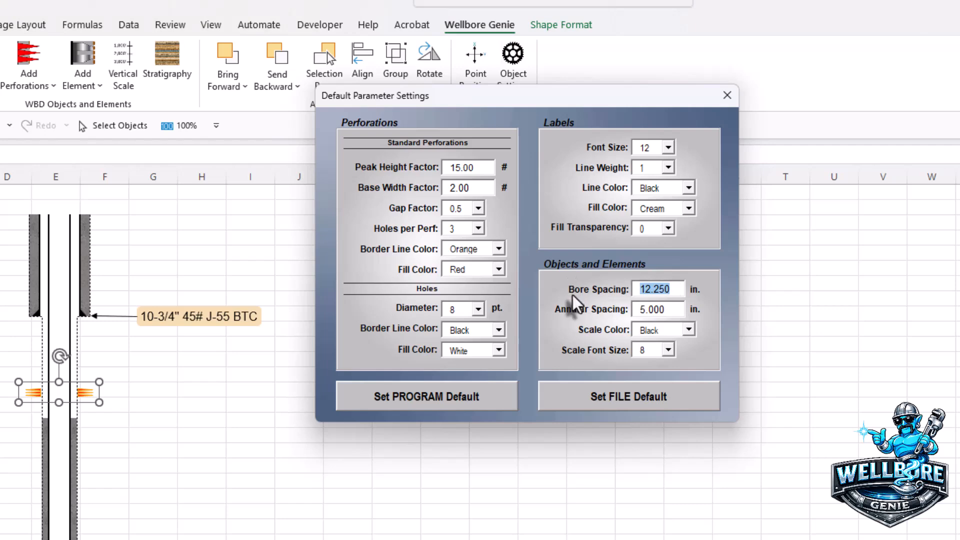
text(7)
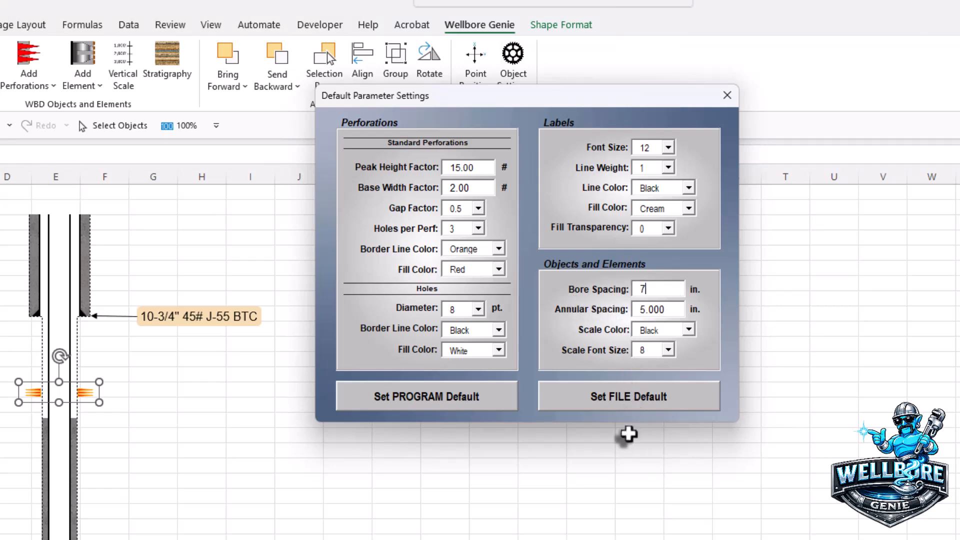
click(634, 406)
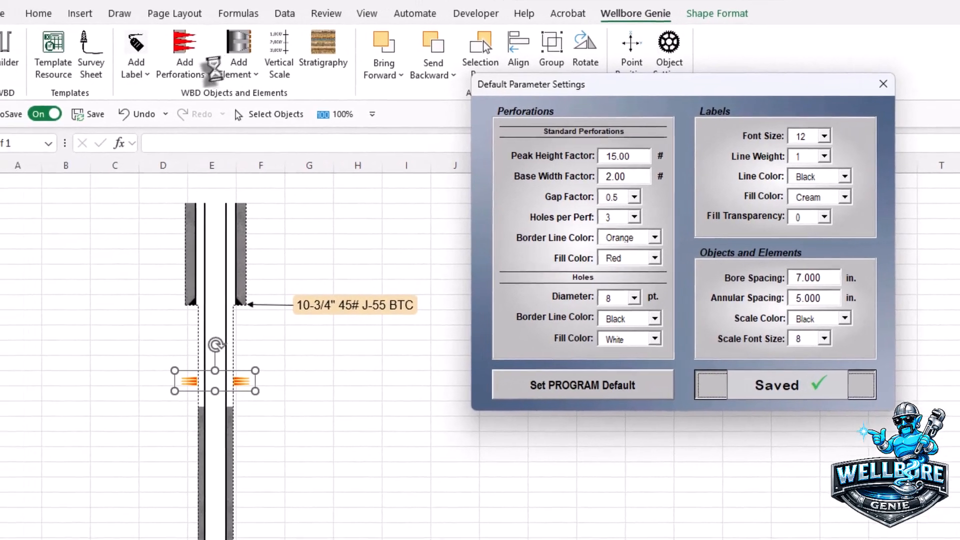
Step: Add another vertical perforation and center it on the 7" casing just below the top of the cement
click(185, 74)
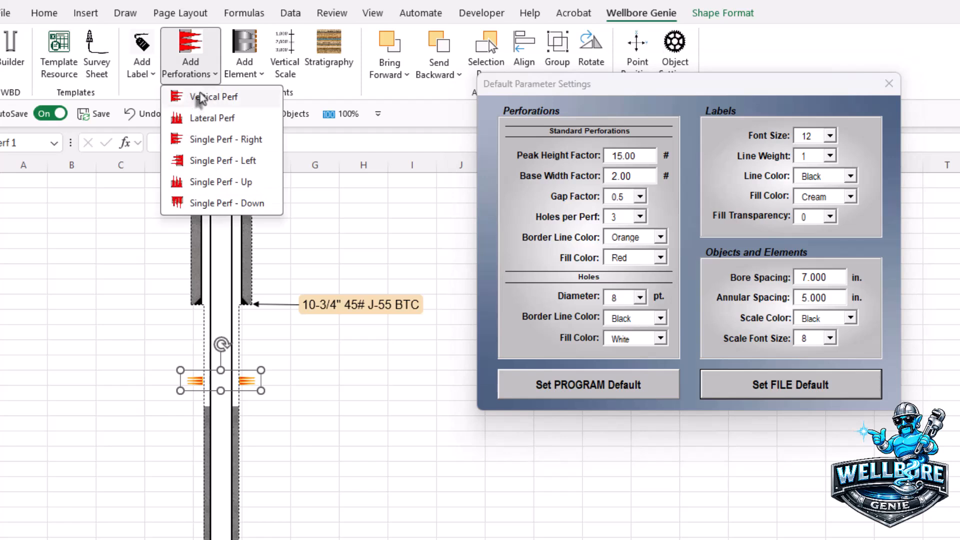
click(187, 94)
click(368, 463)
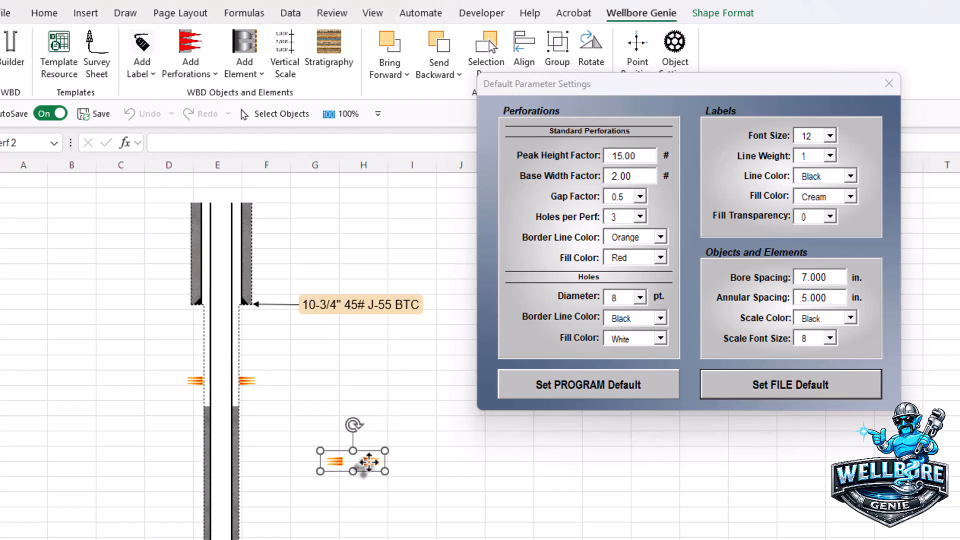
drag(369, 472, 235, 458)
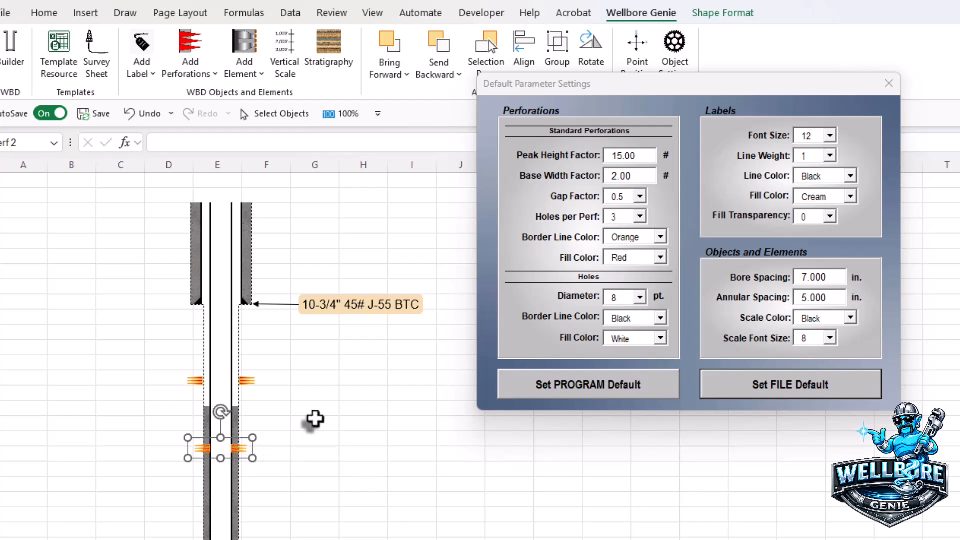
Step: Delete the wider perforation above the top of the cement
click(246, 390)
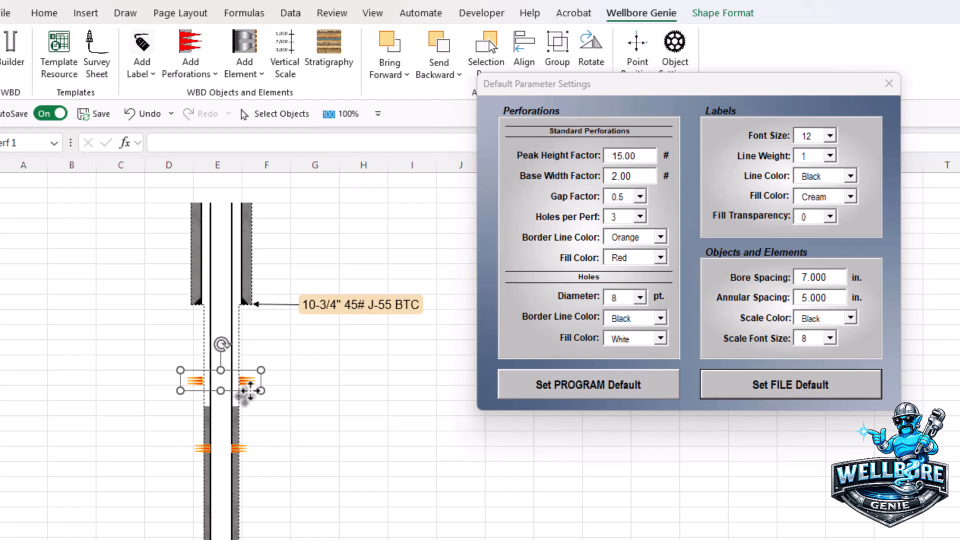
click(304, 422)
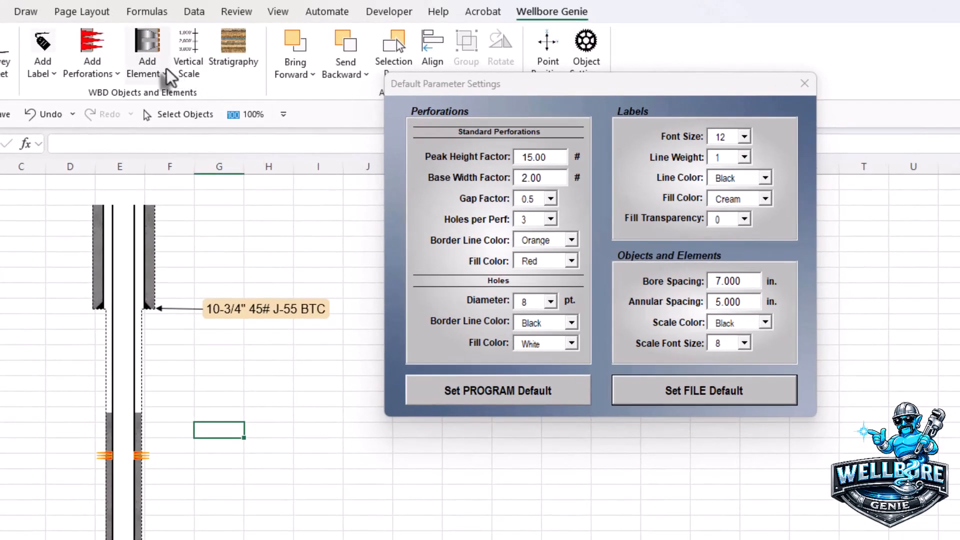
Step: Add bridge plug, whipstock and stage tool elements to the sheet
click(157, 72)
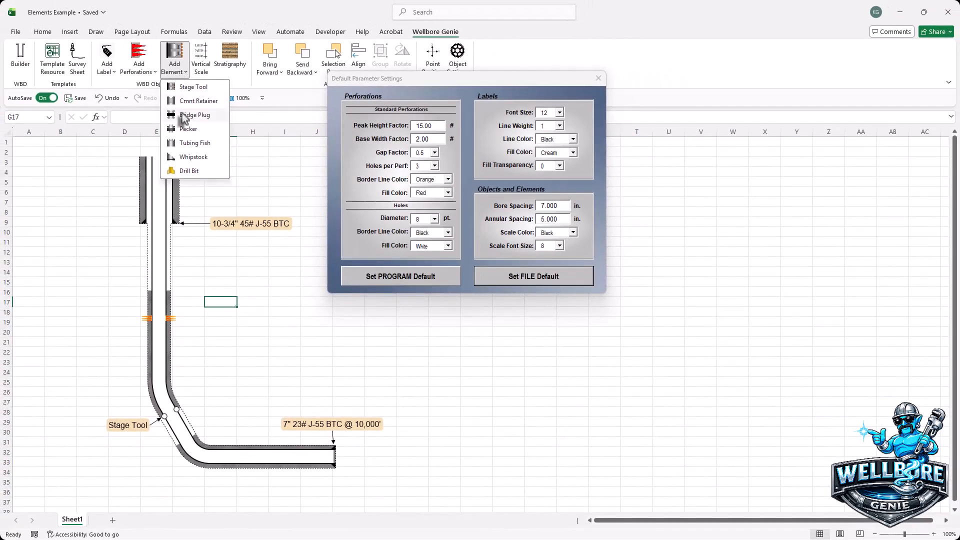
click(184, 116)
click(176, 67)
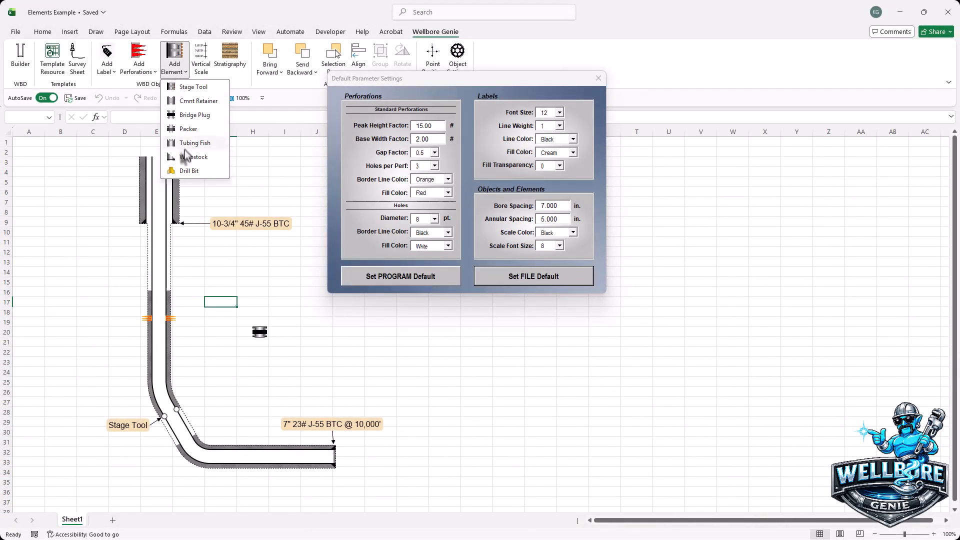
click(183, 156)
click(177, 71)
click(186, 91)
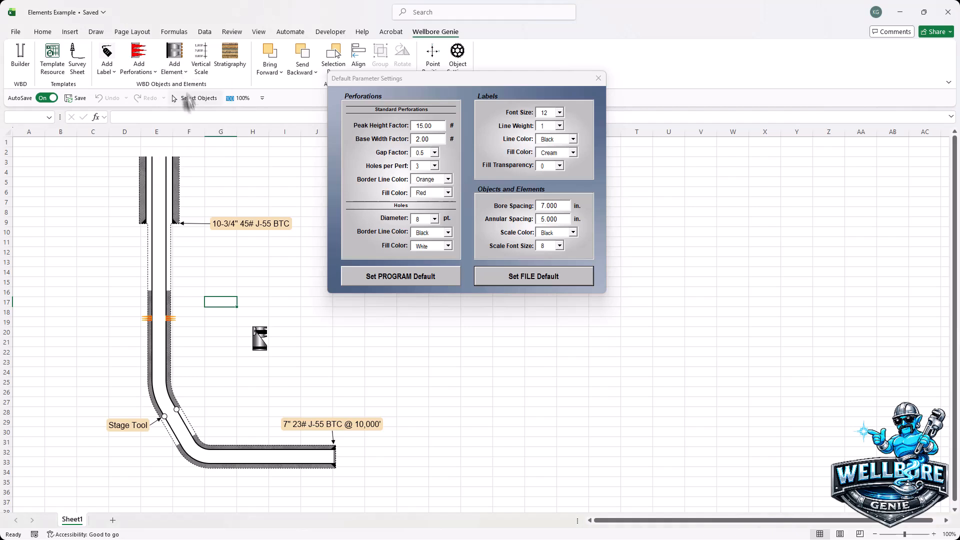
Step: Place the stage tool on the casing's right wall above the perforations, and the bridge plug over the whipstock inside the bore above the bend
drag(255, 318, 169, 314)
drag(259, 342, 159, 372)
drag(260, 332, 159, 336)
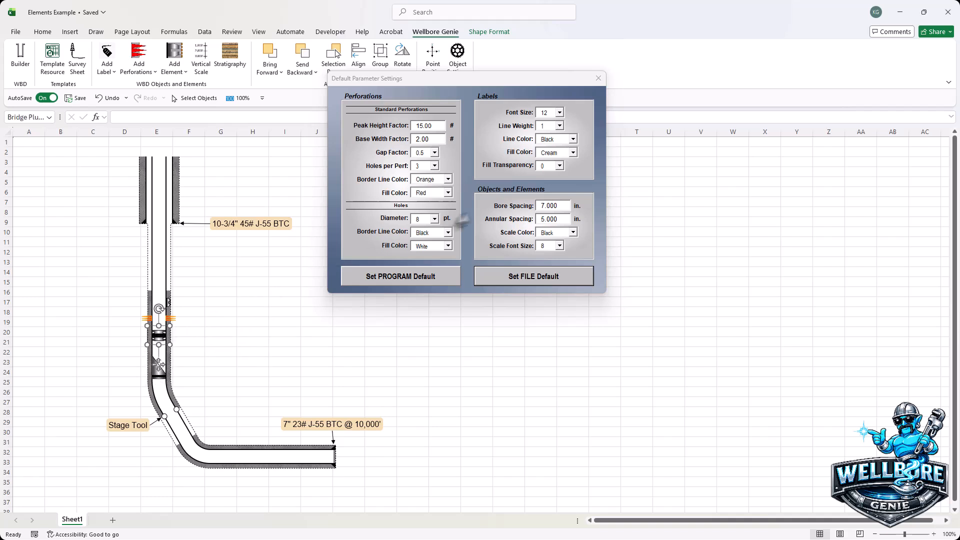
Step: Set the annular spacing to 10 in. and save it as the file default
double_click(560, 219)
text(10)
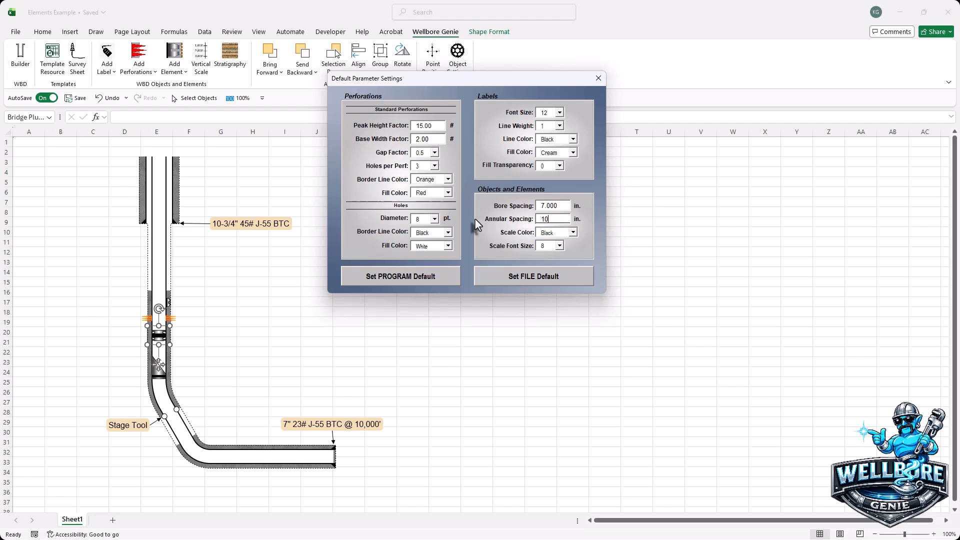
click(532, 277)
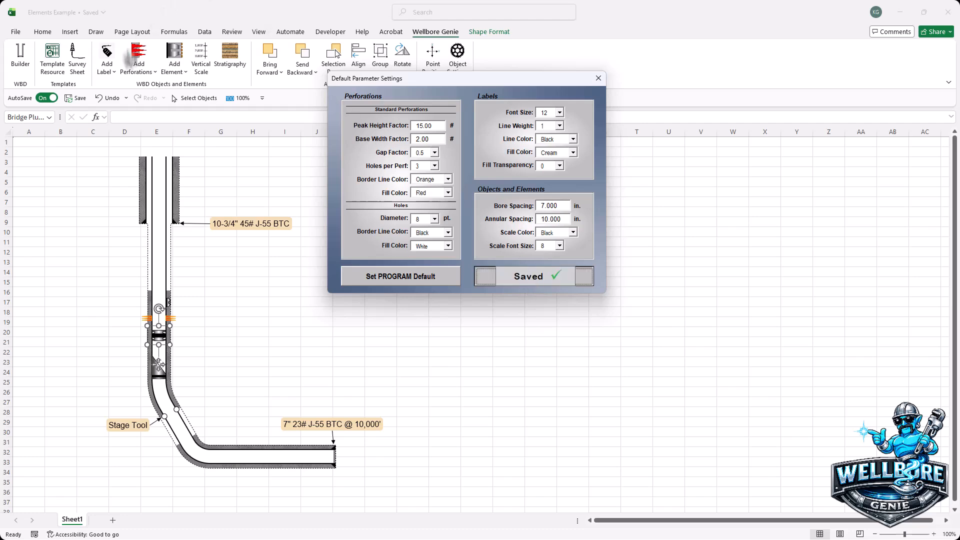
Step: Add a second stage tool and fit it against the casing's right wall directly above the smaller stage tool
click(174, 64)
click(185, 87)
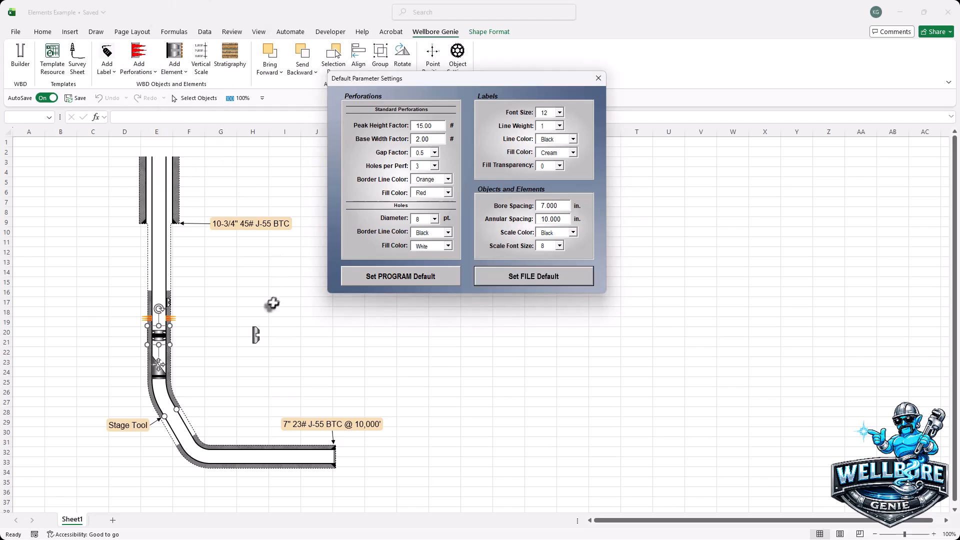
drag(254, 333, 170, 291)
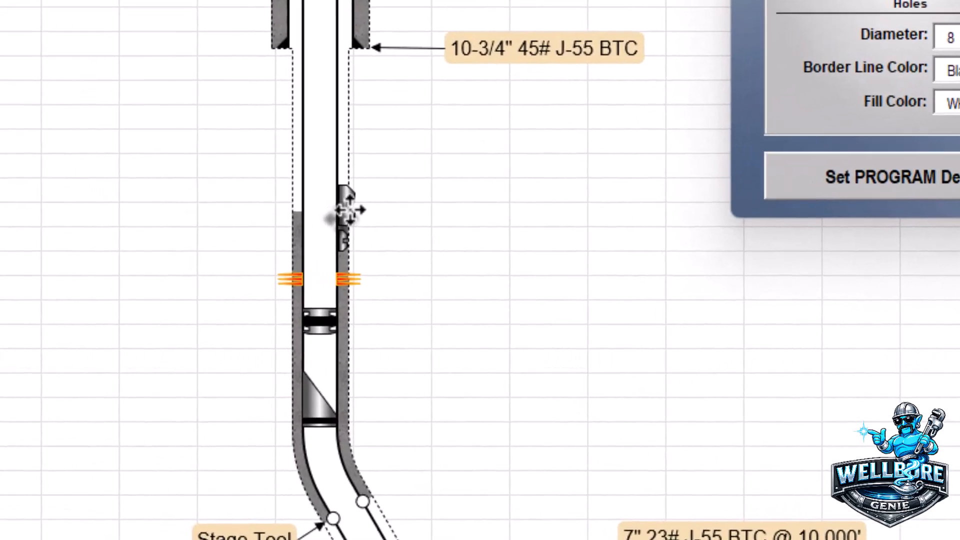
drag(348, 210, 350, 212)
click(558, 407)
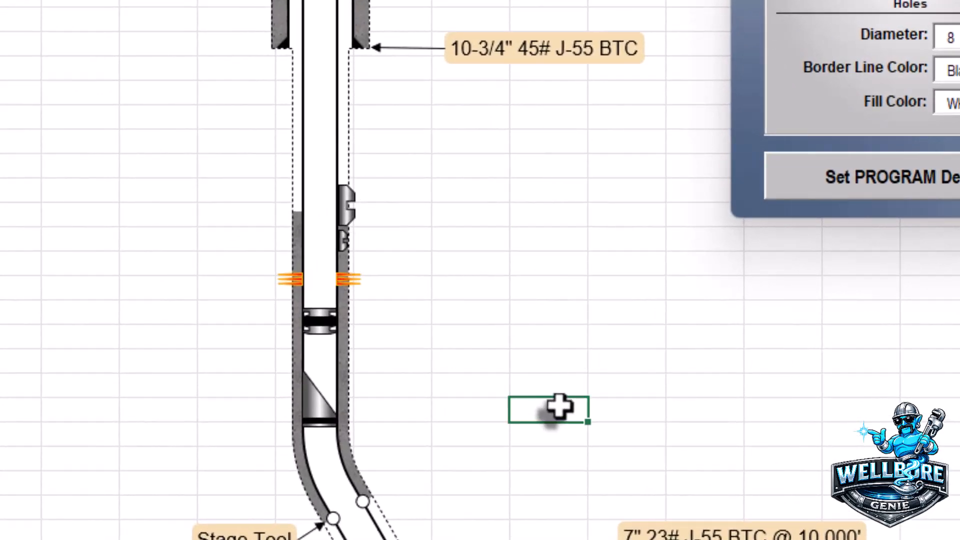